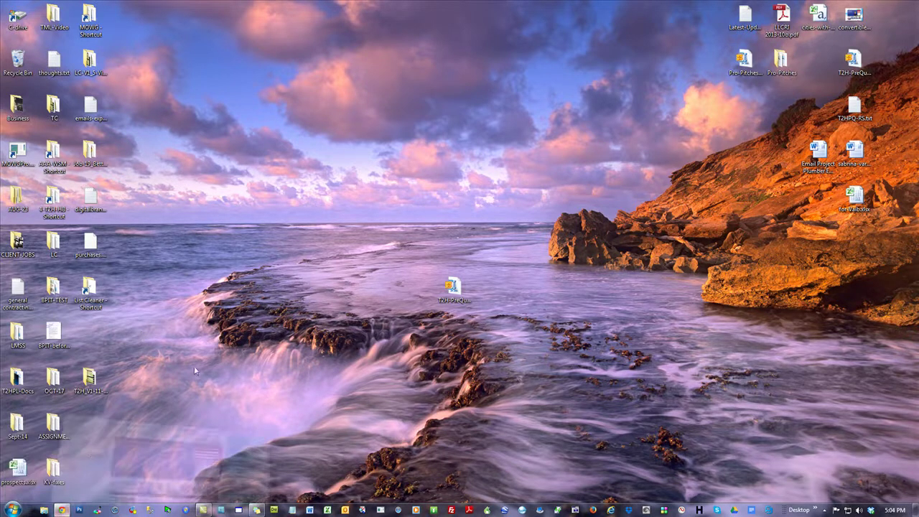
Switch to Chrome and look over the plumbing website's home page
left_click(62, 509)
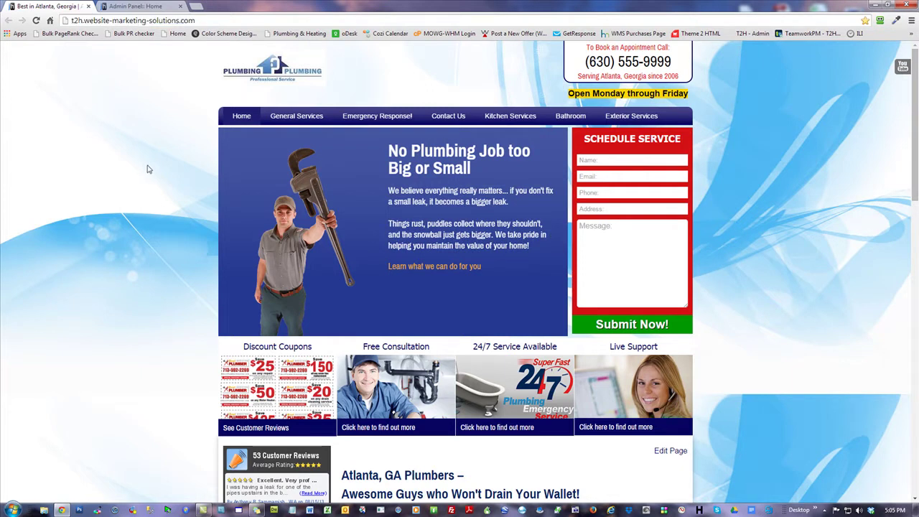
scroll(718, 223, "down", 4)
scroll(721, 229, "up", 4)
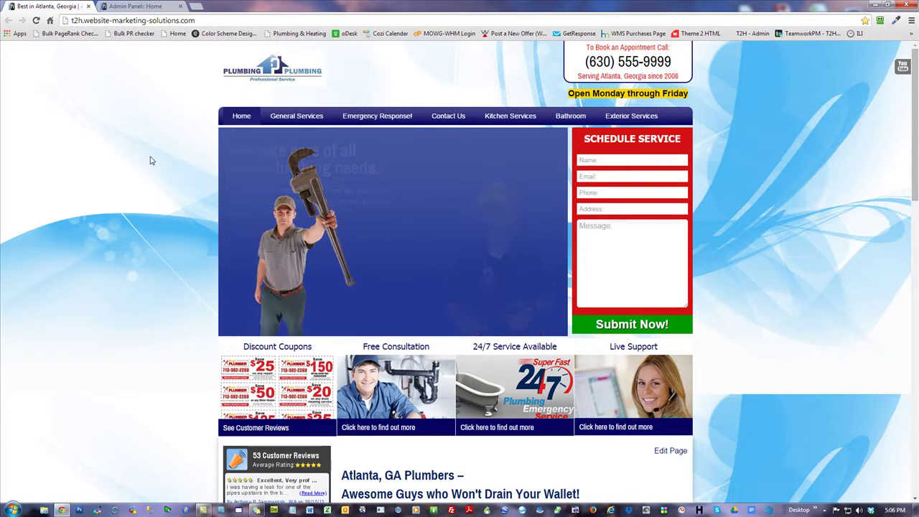
Open the Global Variables list in the website's admin panel
left_click(144, 6)
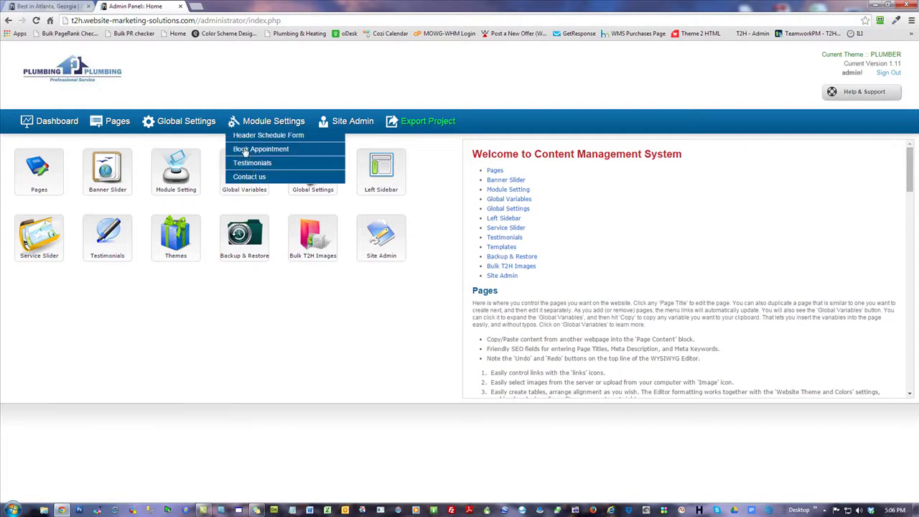
mouse_move(230, 176)
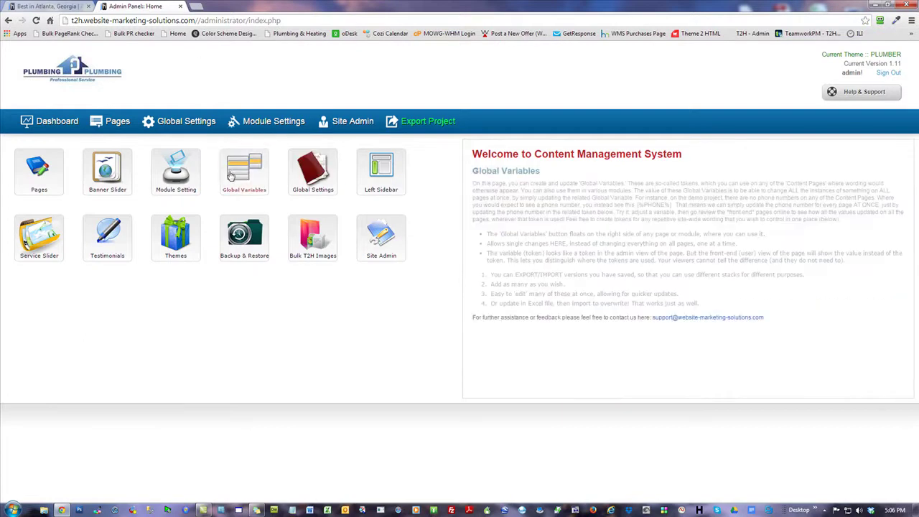
left_click(247, 184)
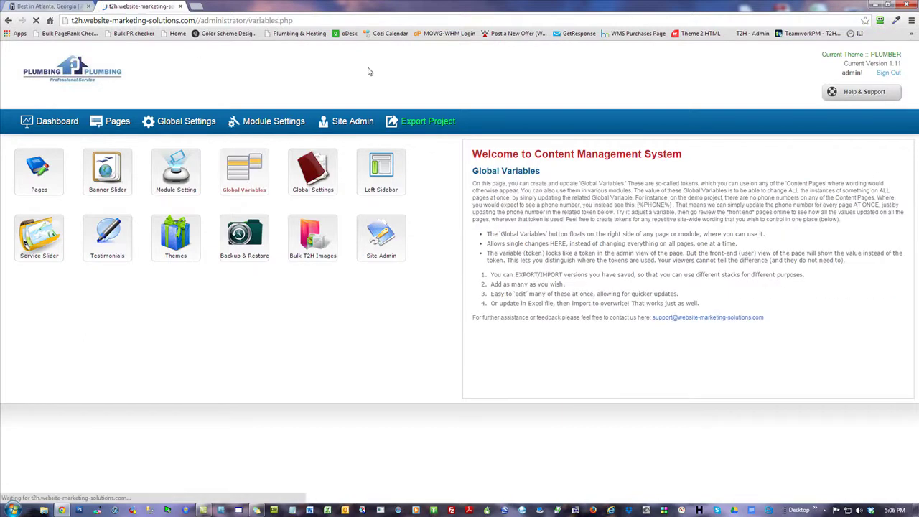
scroll(915, 138, "down", 3)
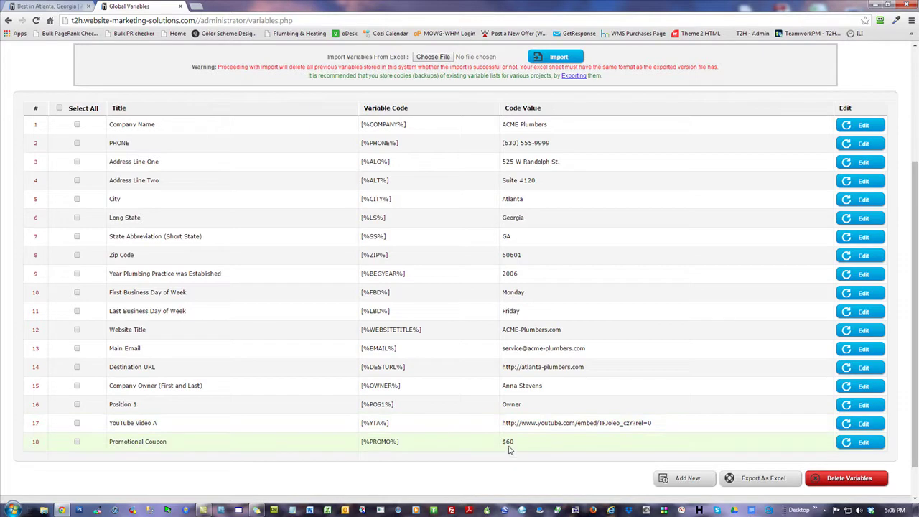
Put the Company Name, PHONE and Address Line One variables into edit mode, select their code values, and update all three rows
left_click(864, 125)
left_click(860, 147)
left_click(858, 166)
triple_click(596, 127)
triple_click(570, 148)
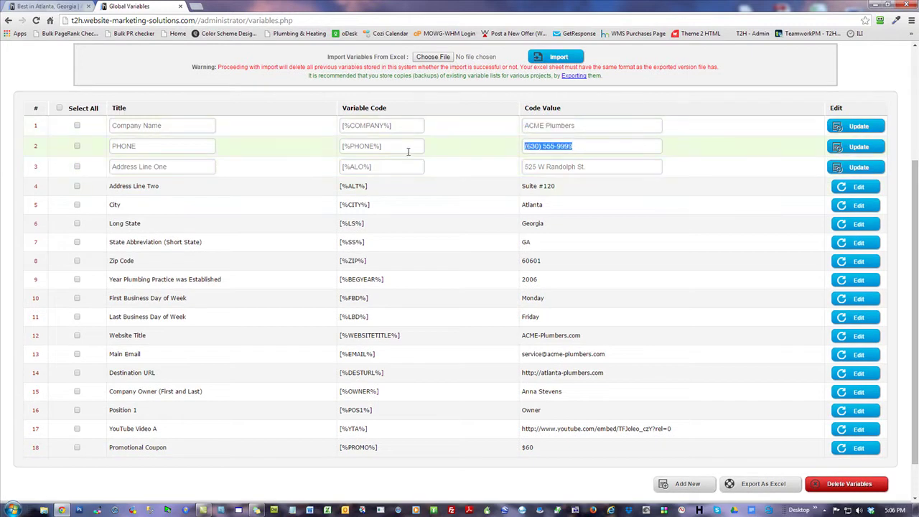
triple_click(582, 168)
left_click(855, 168)
left_click(858, 147)
left_click(858, 127)
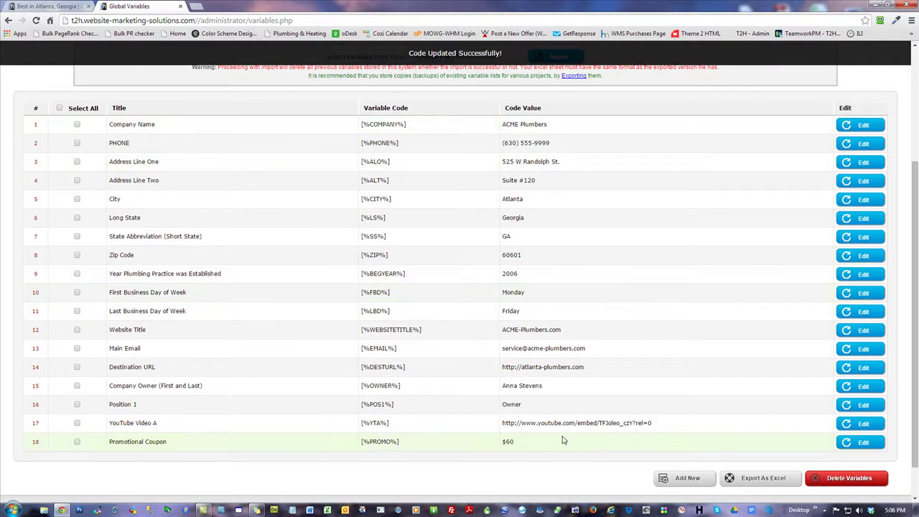
Open the Website Logo setting in Global Settings and browse the server for the logo image
scroll(563, 441, "up", 3)
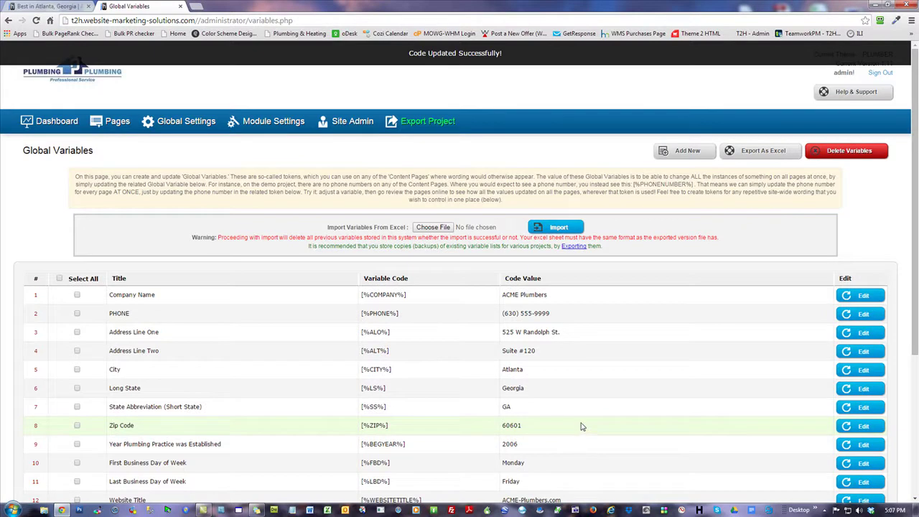
left_click(176, 123)
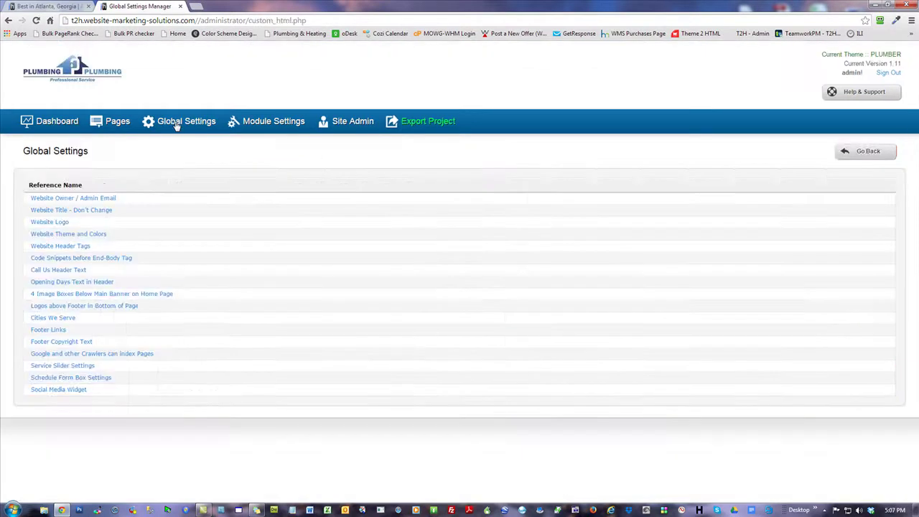
left_click(54, 225)
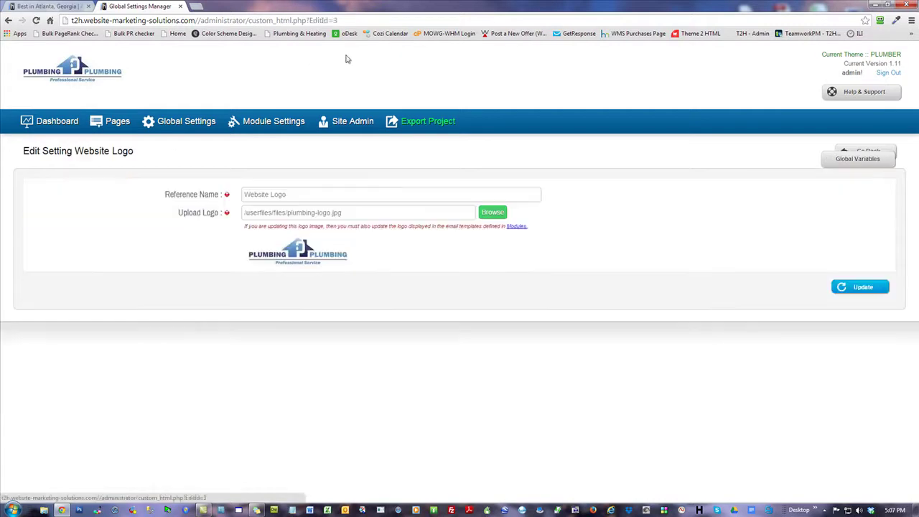
left_click(492, 212)
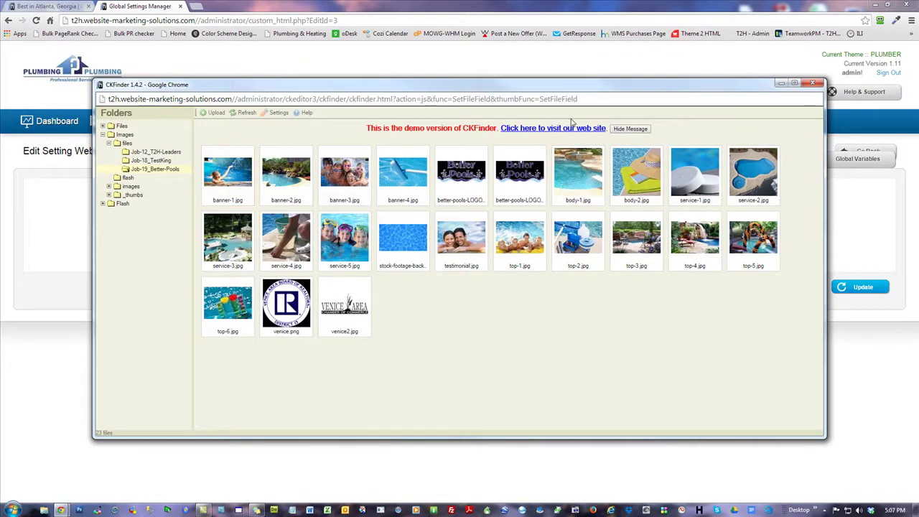
Look through the Desktop for a file to upload as the logo, cancel the selection and close the CKFinder window
left_click(630, 129)
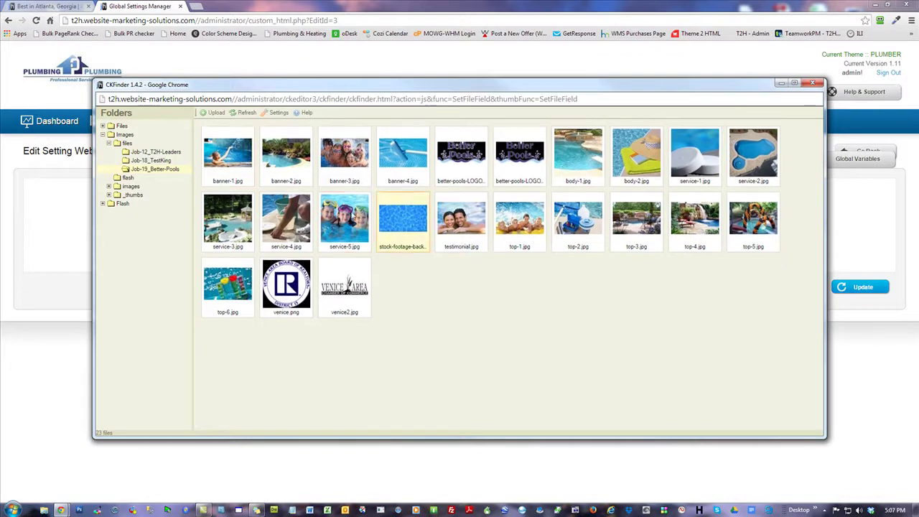
left_click(215, 113)
left_click(456, 149)
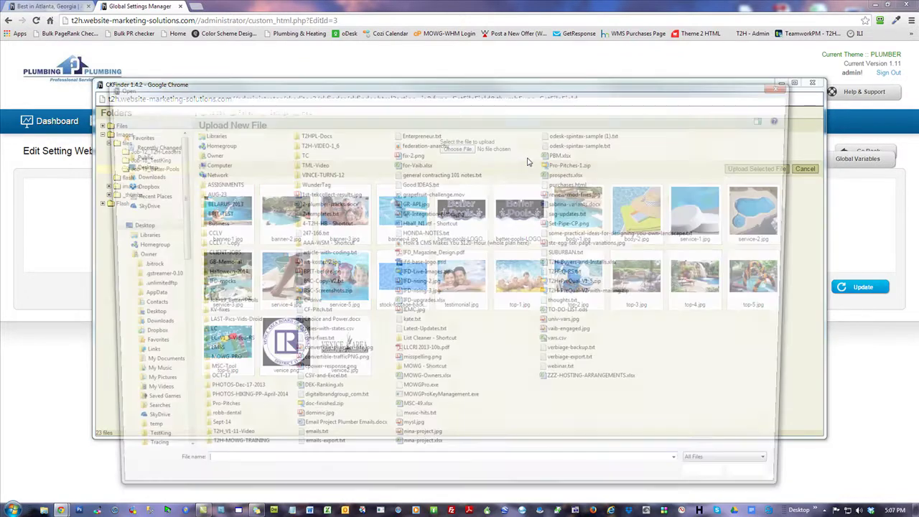
left_click(129, 166)
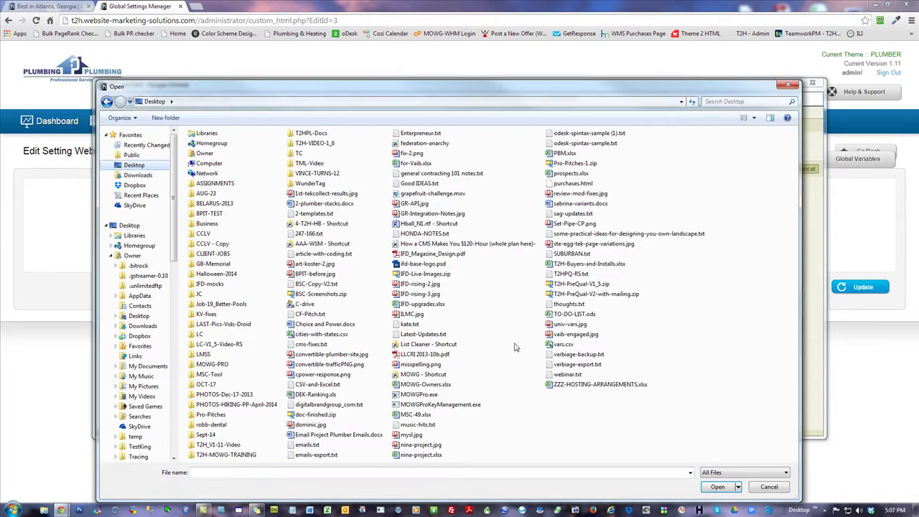
left_click(769, 487)
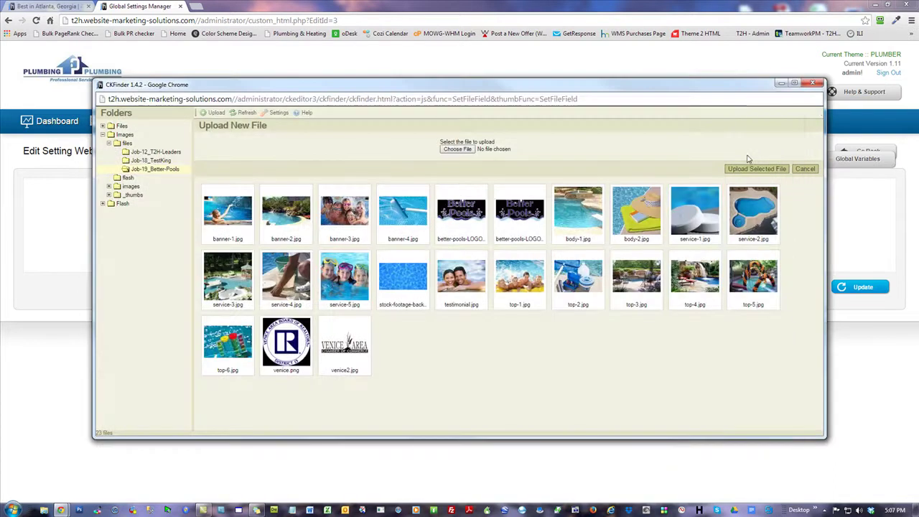
left_click(812, 84)
Restore the website's browser window to a smaller size, save the header logo image onto the desktop and view it
left_click(201, 6)
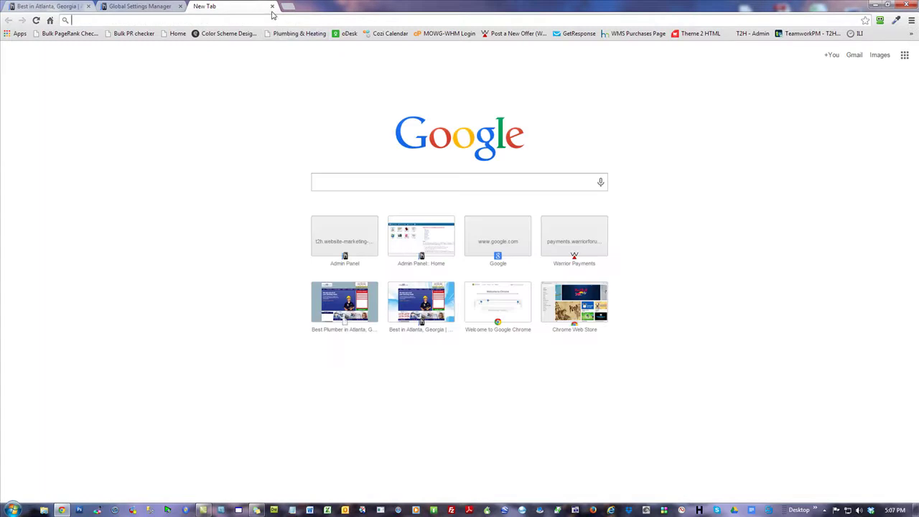
left_click(272, 7)
left_click(45, 6)
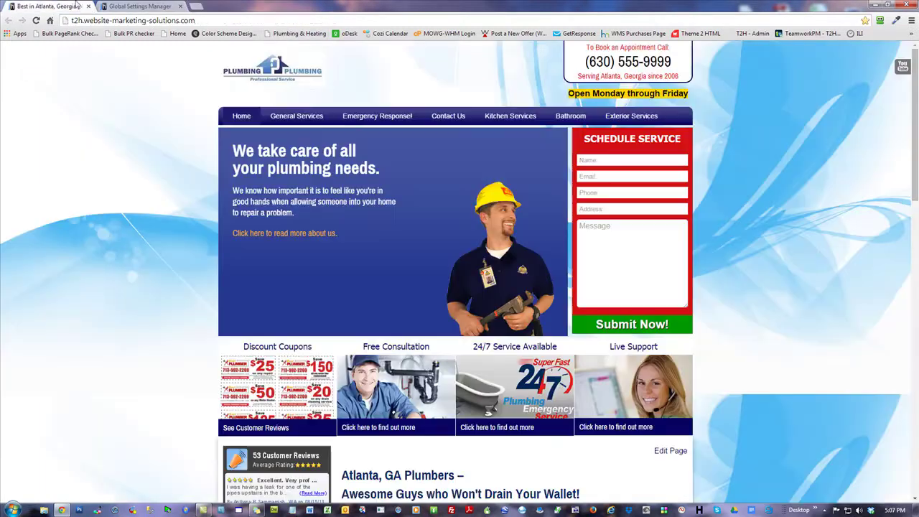
double_click(249, 6)
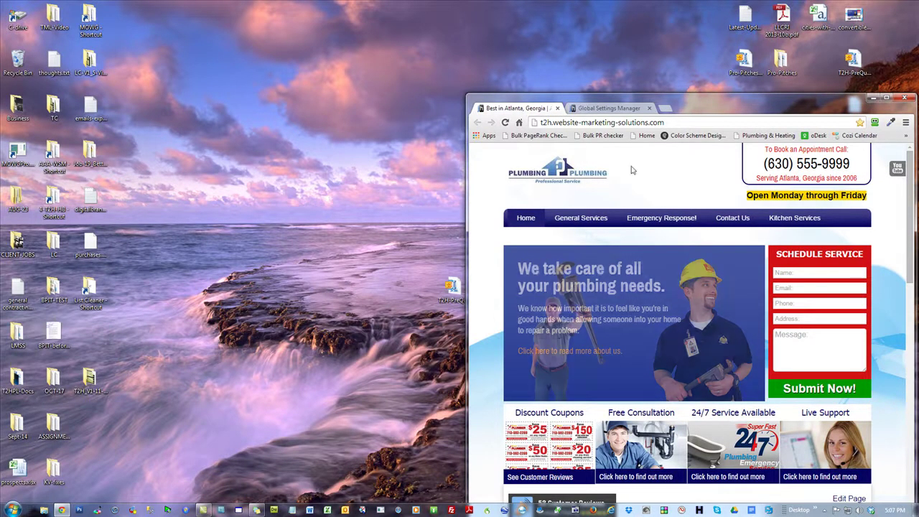
left_click_drag(563, 172, 345, 206)
double_click(346, 207)
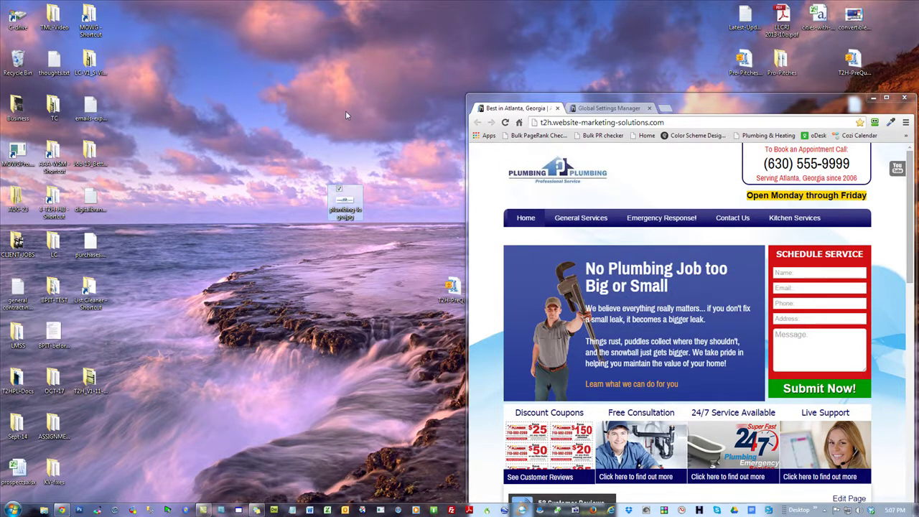
left_click(906, 5)
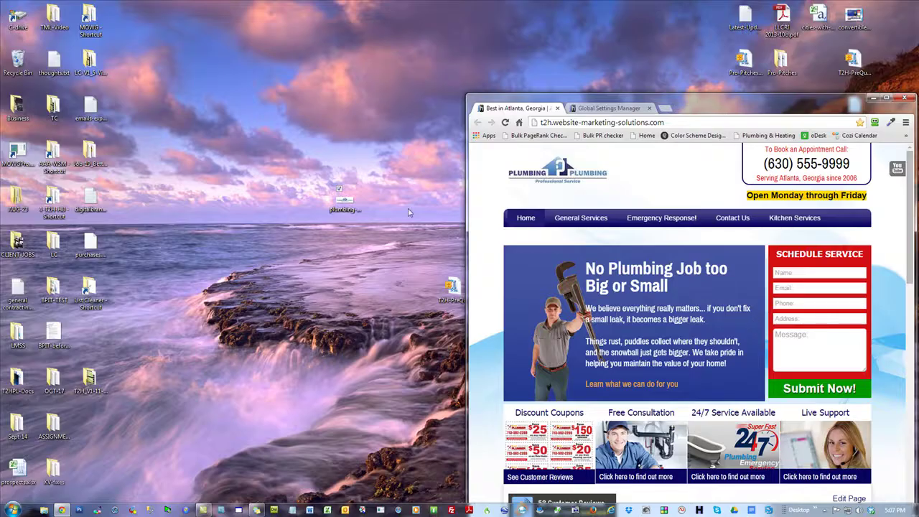
Delete the saved logo file from the desktop and maximize the browser window again
left_click_drag(343, 201, 25, 70)
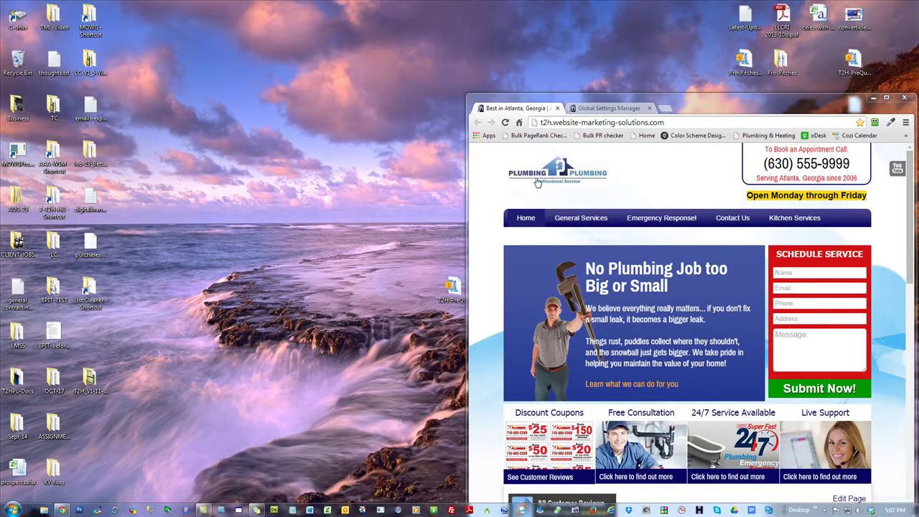
left_click_drag(719, 107, 540, 25)
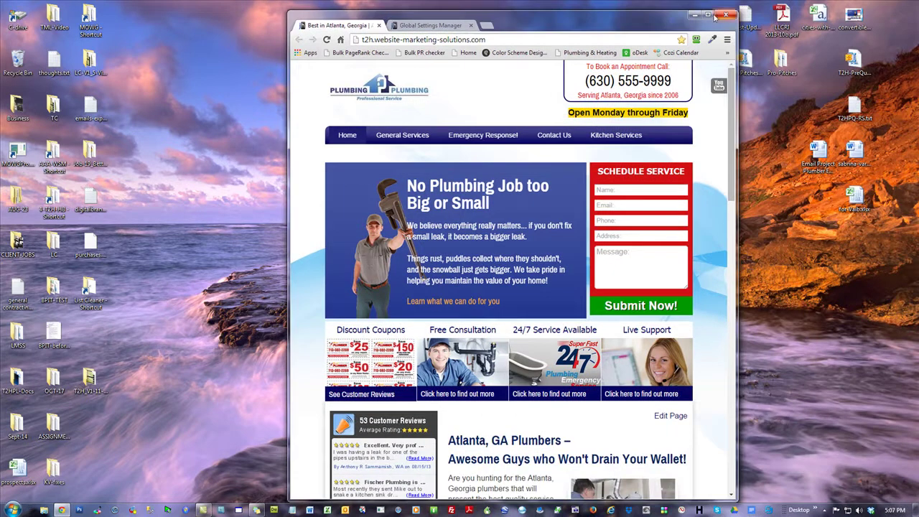
left_click(708, 15)
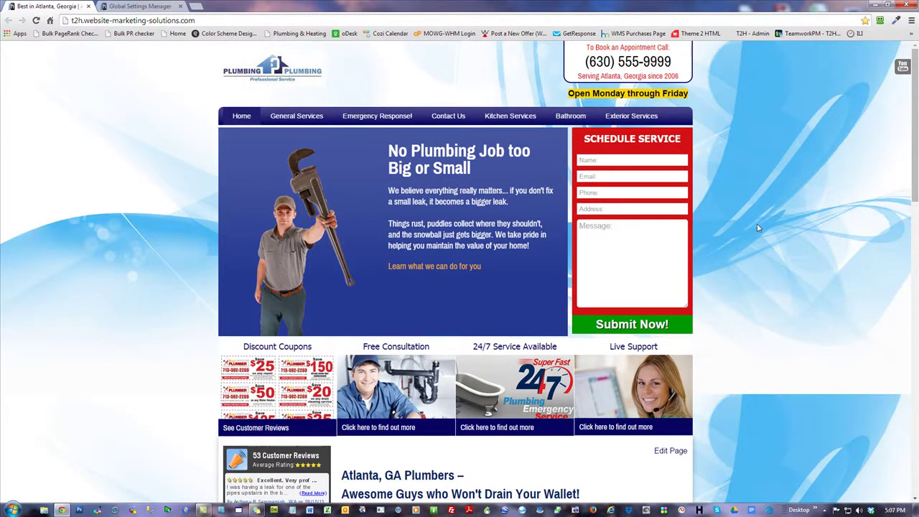
Examine the home page's headings and body text for where the city, state and company name are inserted
scroll(758, 228, "down", 2)
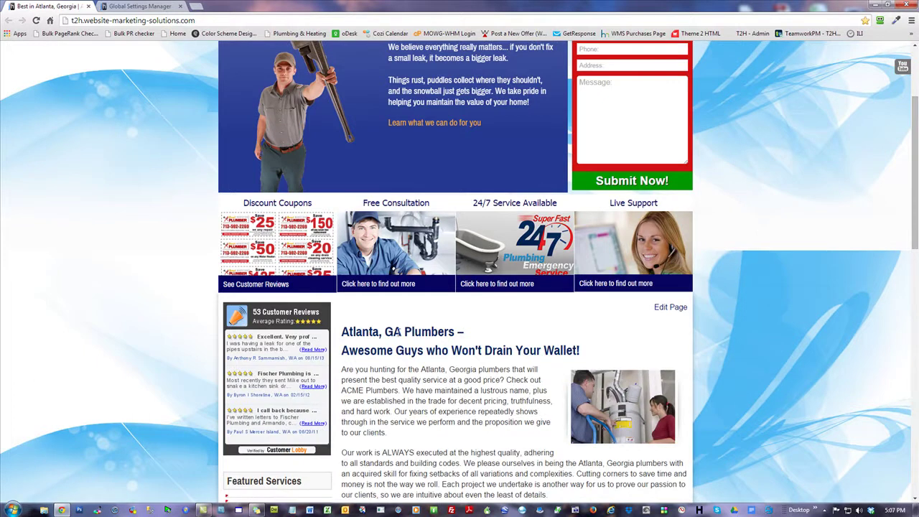
left_click_drag(402, 332, 351, 332)
scroll(448, 384, "down", 4)
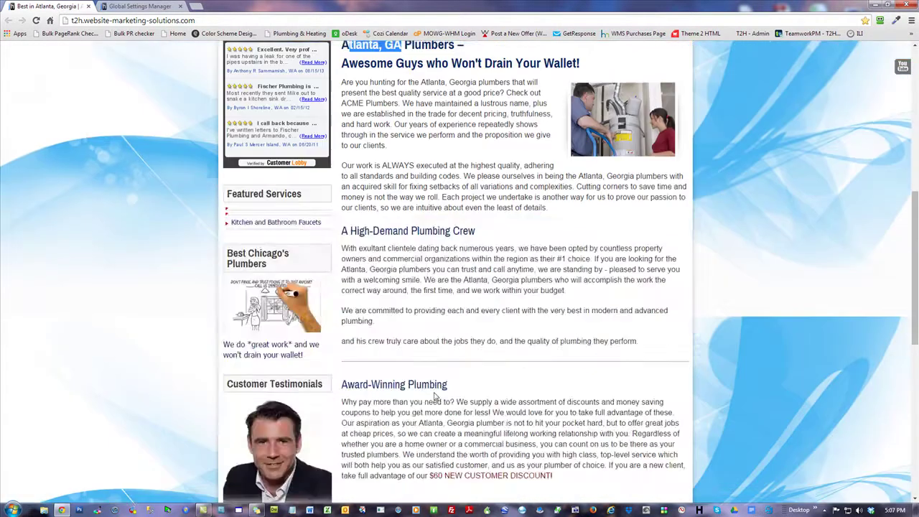
left_click_drag(476, 83, 417, 82)
left_click(489, 226)
scroll(505, 323, "up", 6)
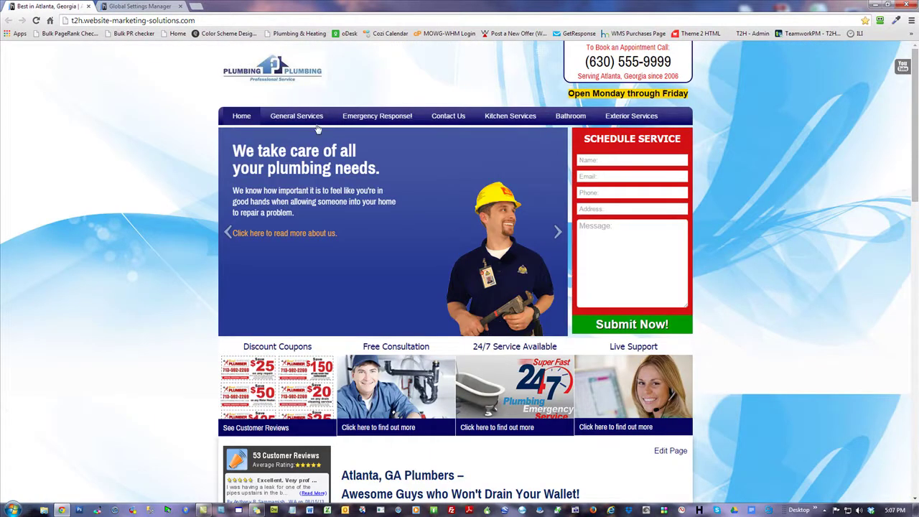
Return to the admin panel and open the Header Schedule Form module settings
left_click(140, 7)
mouse_move(270, 126)
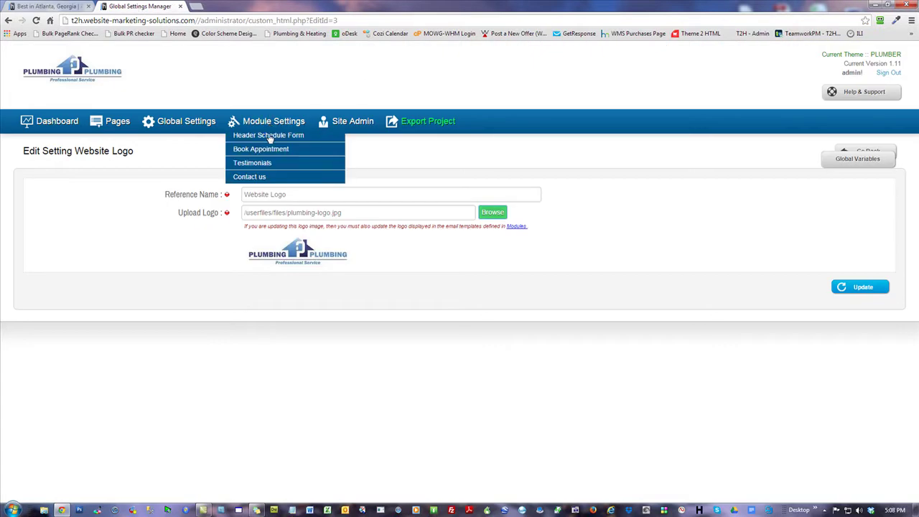
left_click(269, 136)
Inspect the image properties of the logo in the Admin Email Template's body and cancel the dialog
scroll(641, 303, "down", 2)
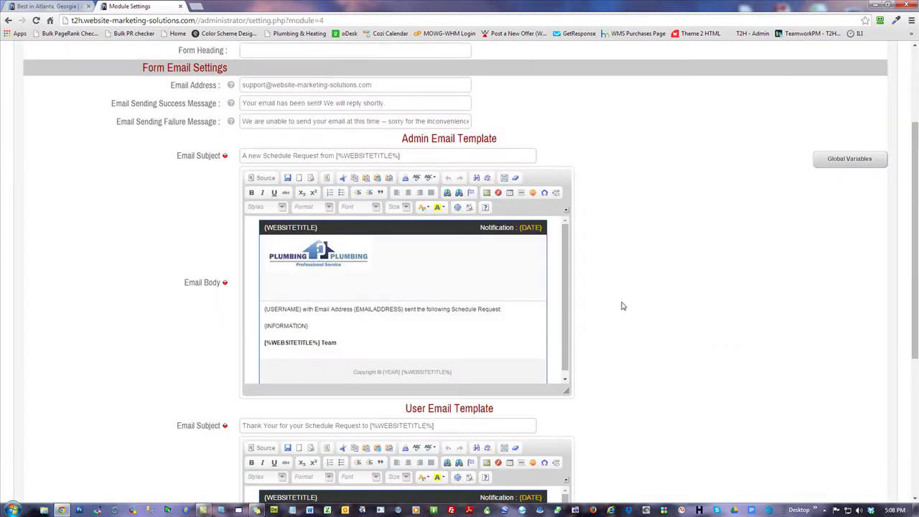
left_click(325, 257)
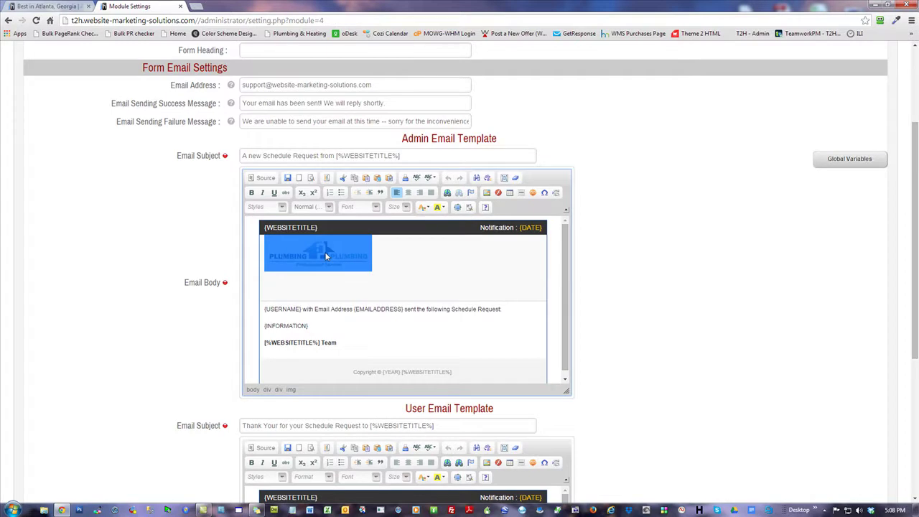
left_click(486, 194)
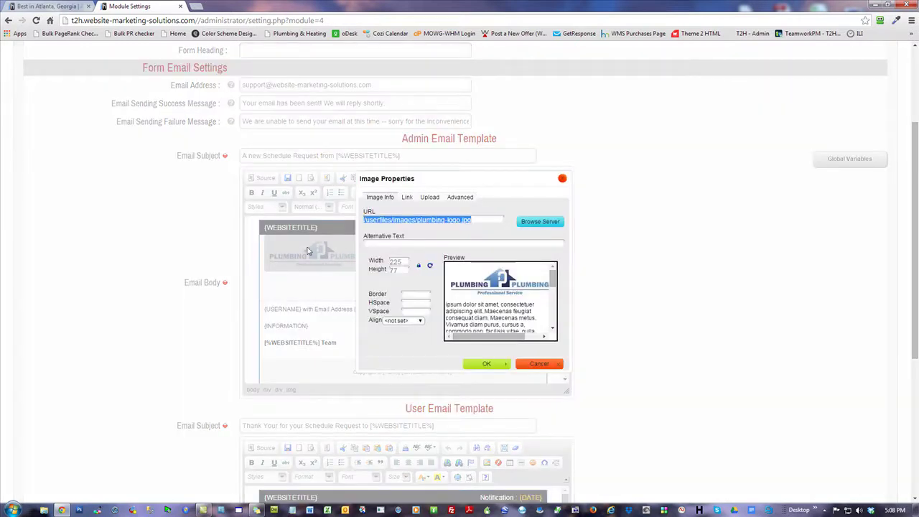
left_click(531, 365)
left_click(668, 374)
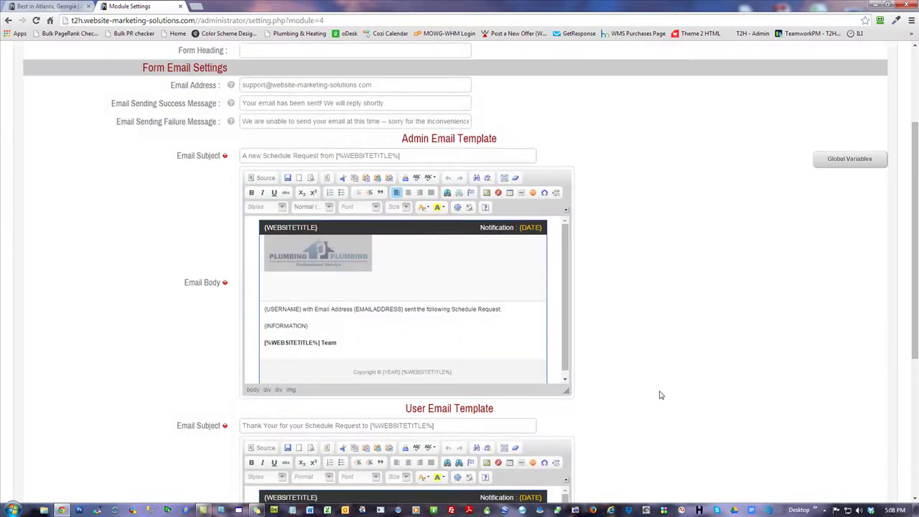
Inspect the image properties of the logo in the User Email Template's body and accept the dialog
scroll(660, 388, "down", 2)
left_click(309, 388)
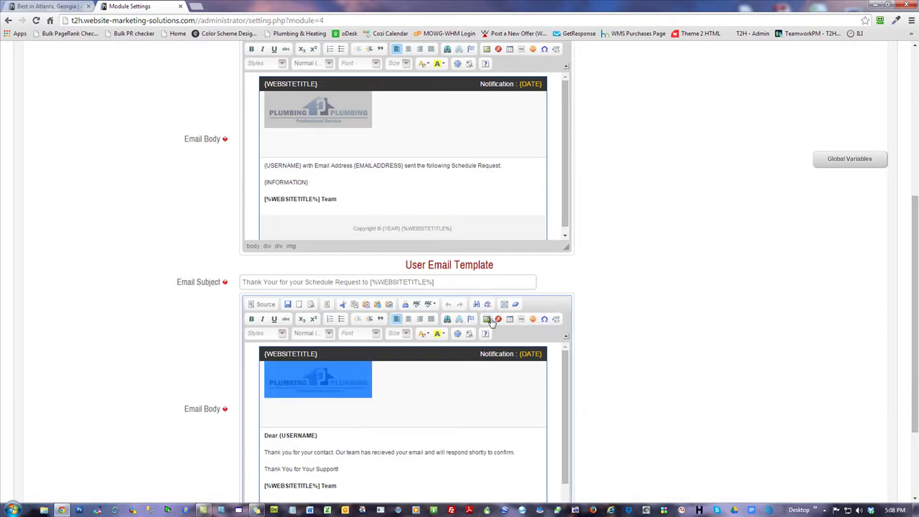
left_click(486, 320)
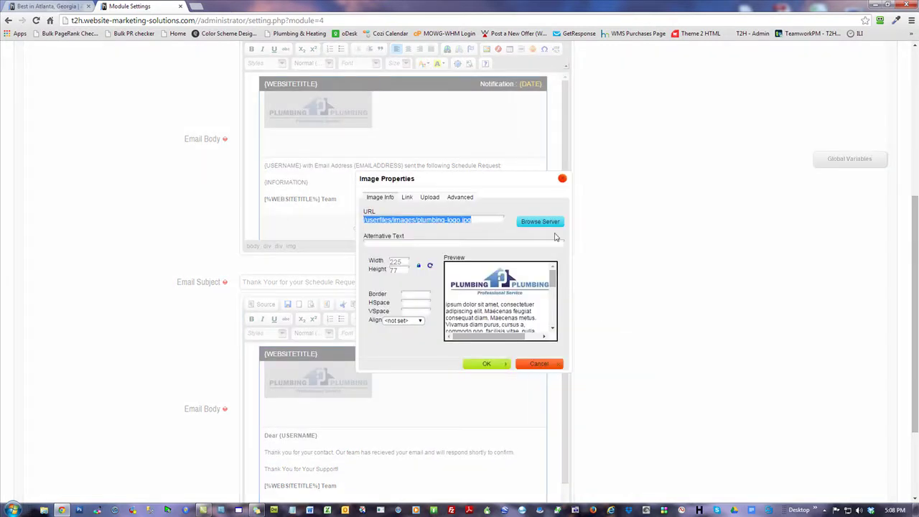
left_click(485, 364)
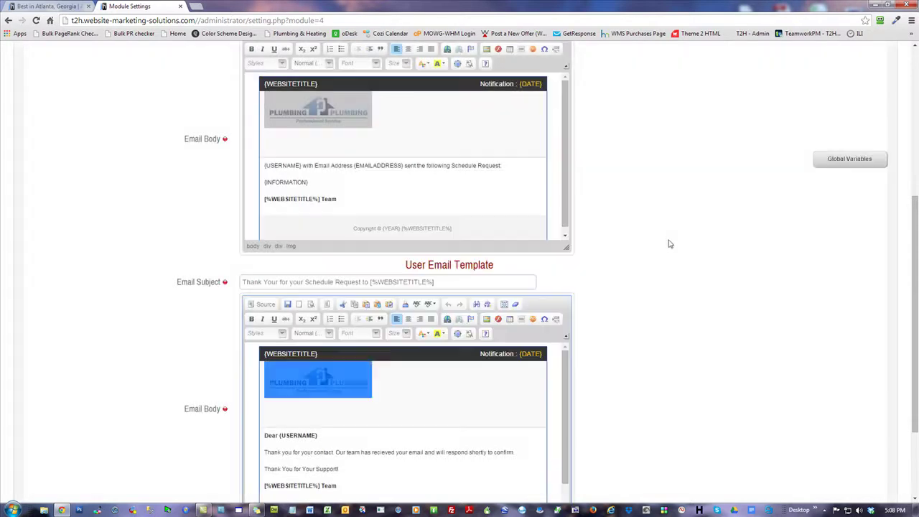
Review the Header Schedule Form's recipient email address and its admin and user email templates
scroll(632, 328, "up", 4)
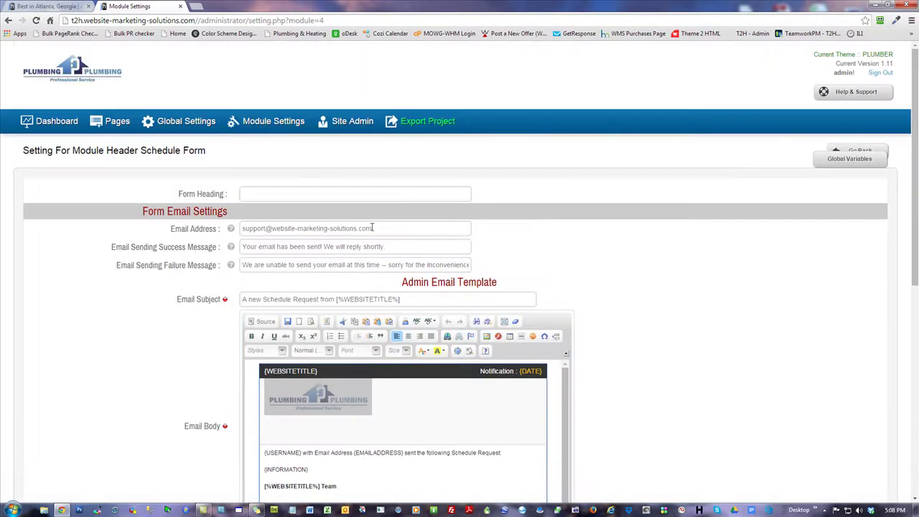
key("Tab")
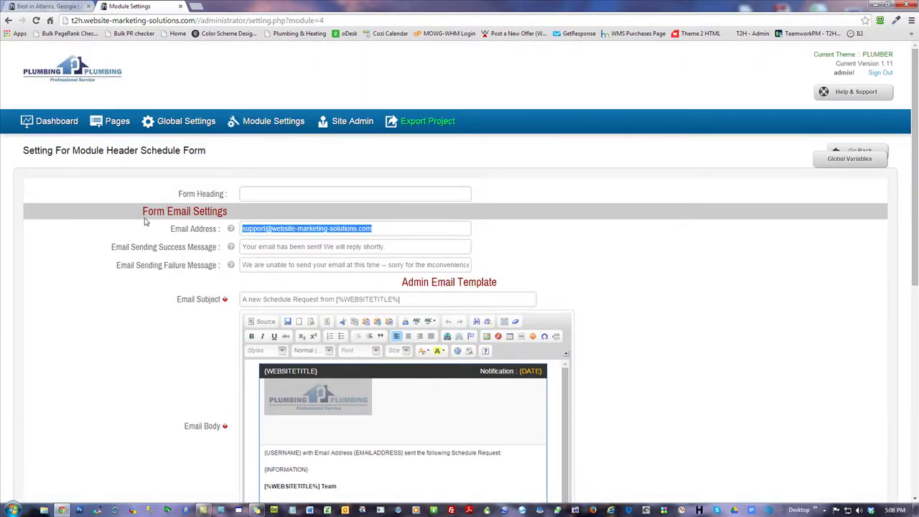
left_click(656, 293)
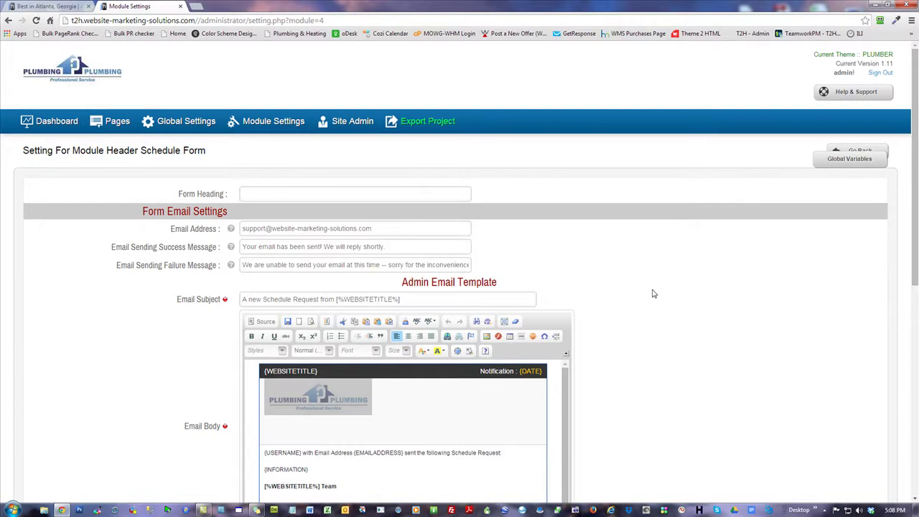
scroll(652, 294, "down", 3)
scroll(663, 302, "down", 3)
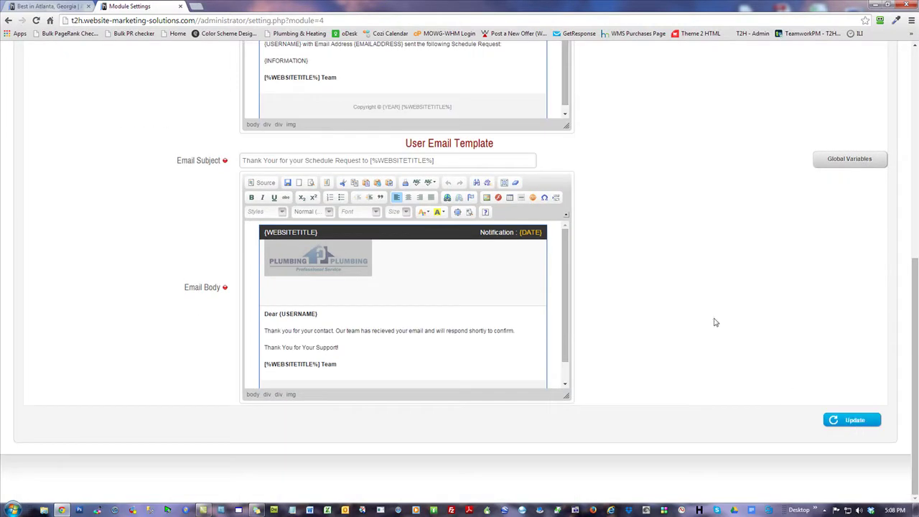
Open the Contact us module settings and check the email address in its form email settings
mouse_move(266, 134)
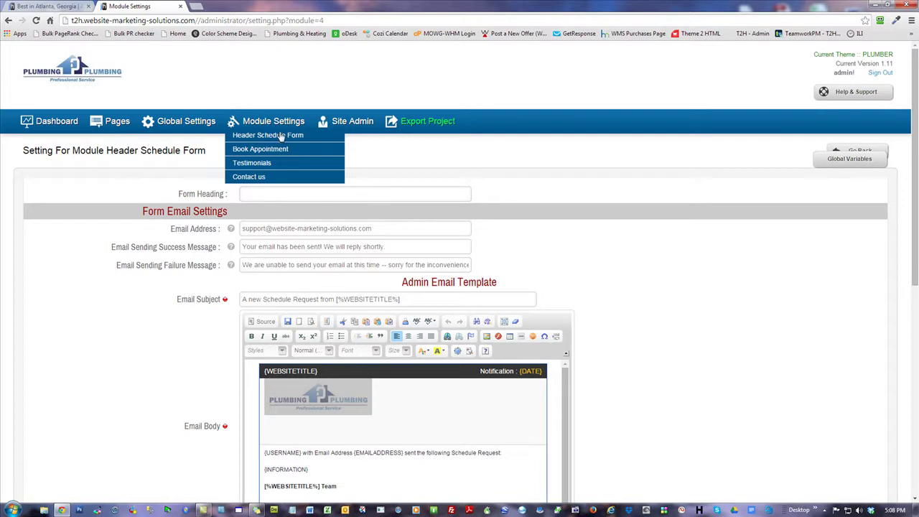
left_click(249, 181)
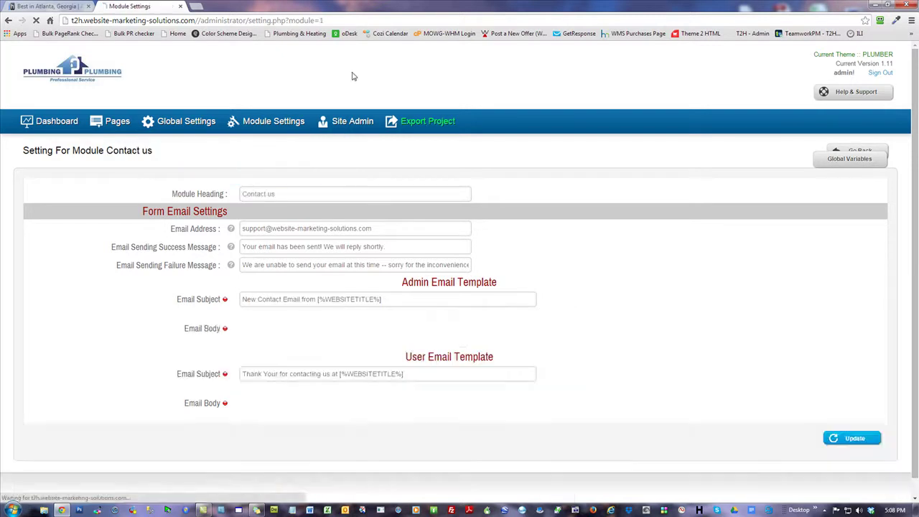
left_click_drag(384, 228, 114, 233)
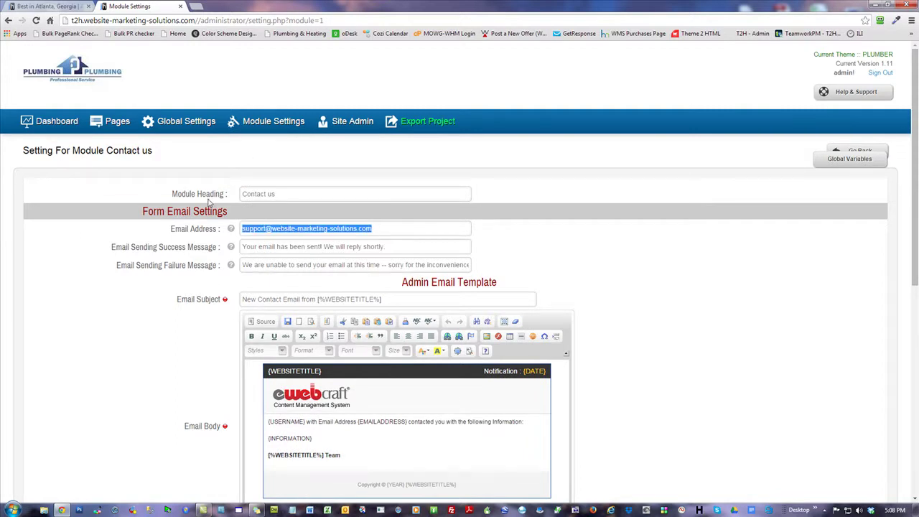
Open the Plumbing Youtube Video widget from the Left Sidebar manager and inspect its YouTube video code
left_click(48, 122)
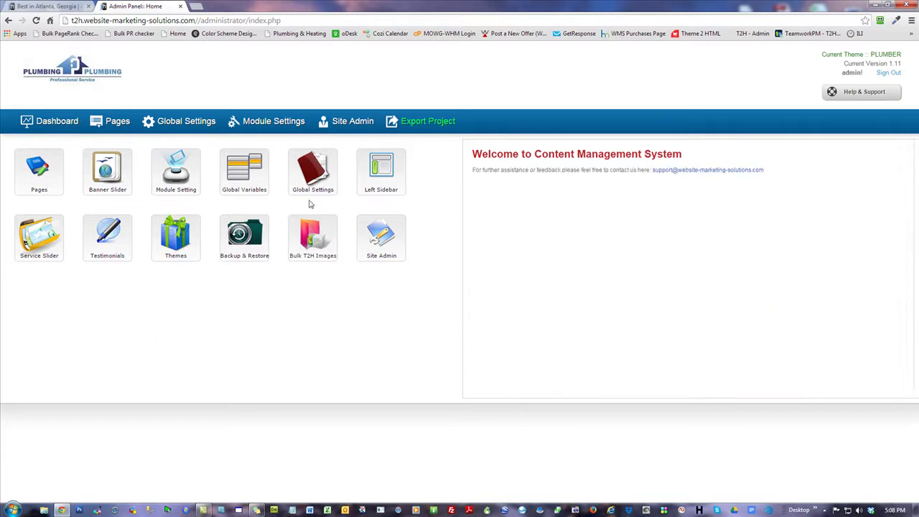
left_click(382, 179)
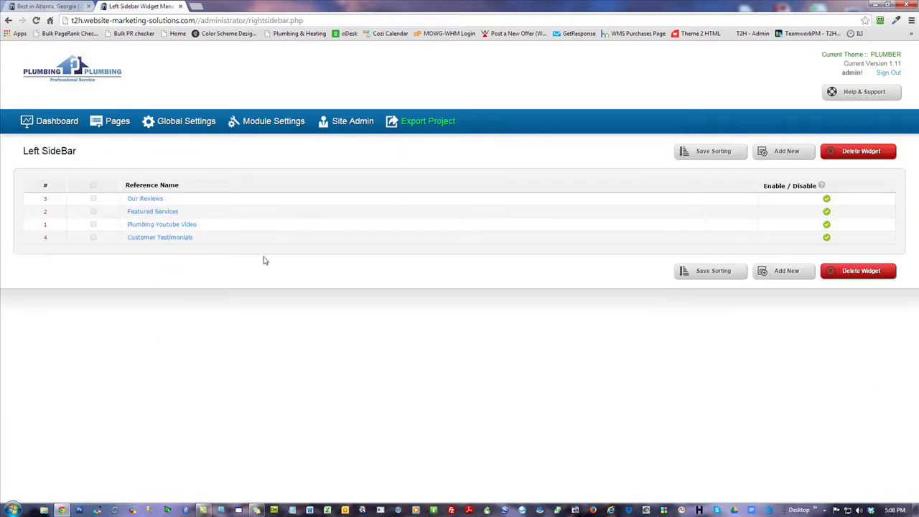
left_click(175, 225)
left_click_drag(314, 230, 71, 221)
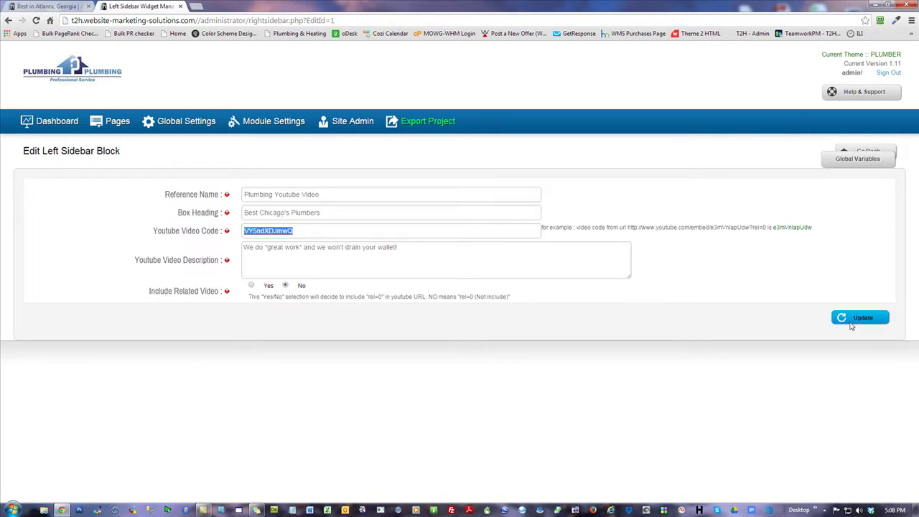
Return to the left sidebar's widget list and disable the Plumbing Youtube Video widget, switching it back on again
left_click(8, 20)
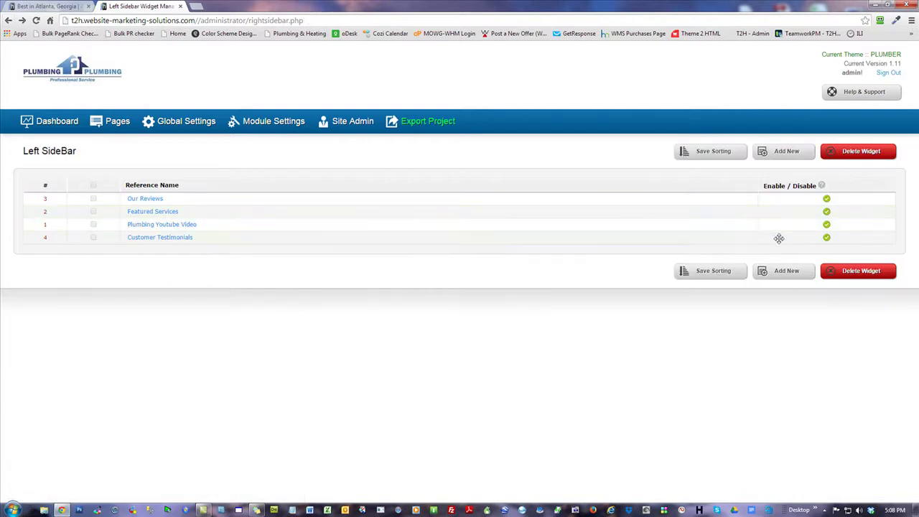
left_click(826, 225)
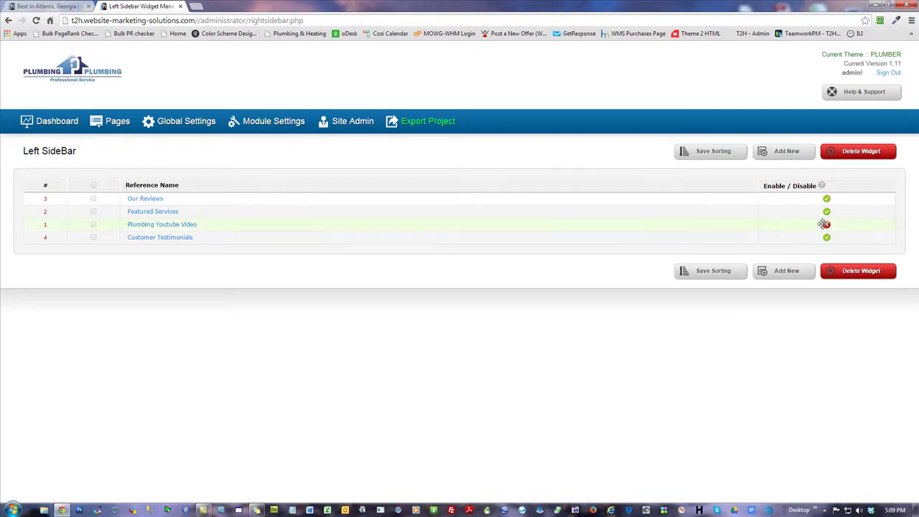
left_click(828, 227)
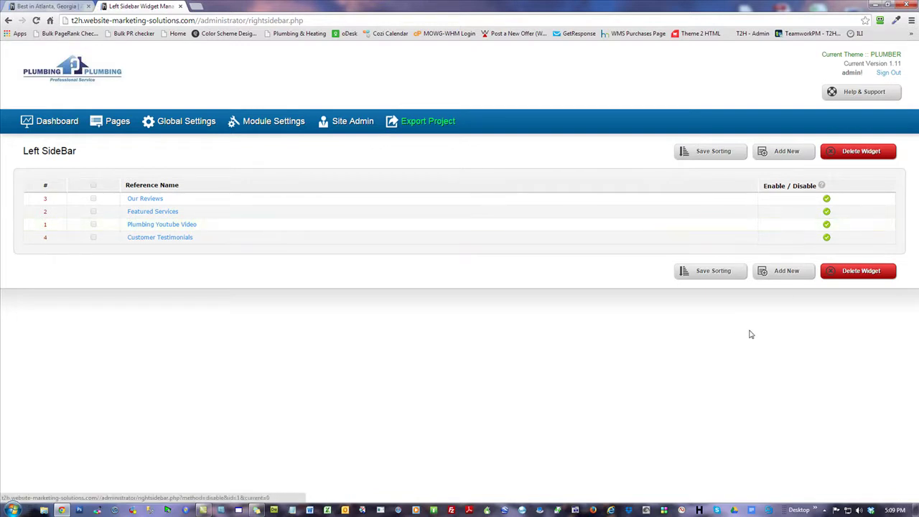
Open the first testimonial in the Testimonials manager and examine its review text and address fields
left_click(46, 122)
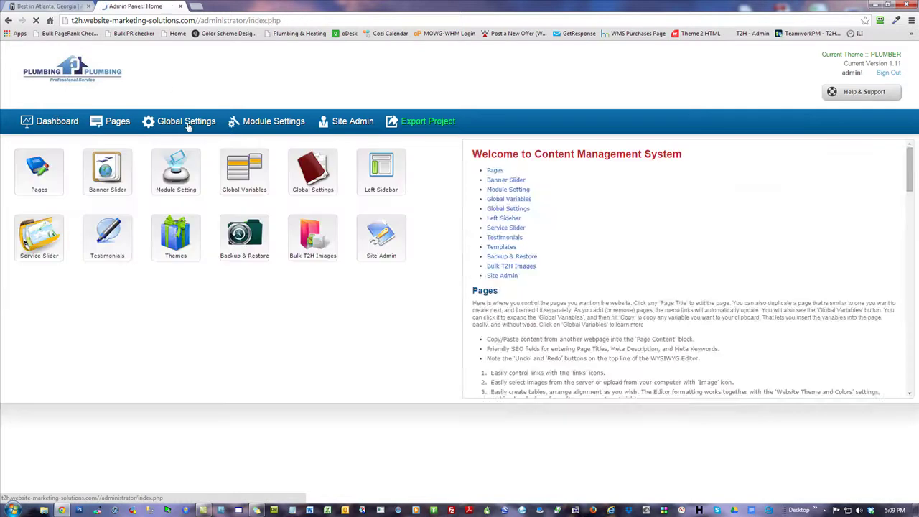
left_click(107, 232)
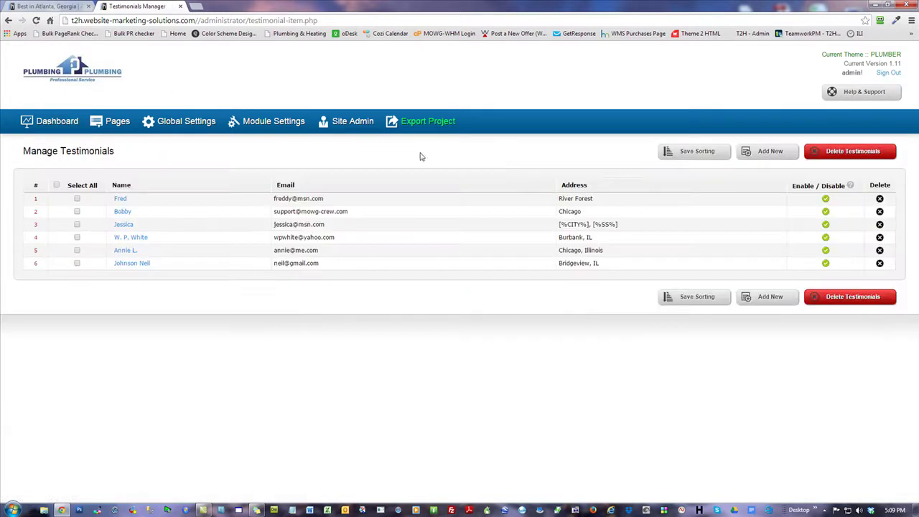
left_click(120, 199)
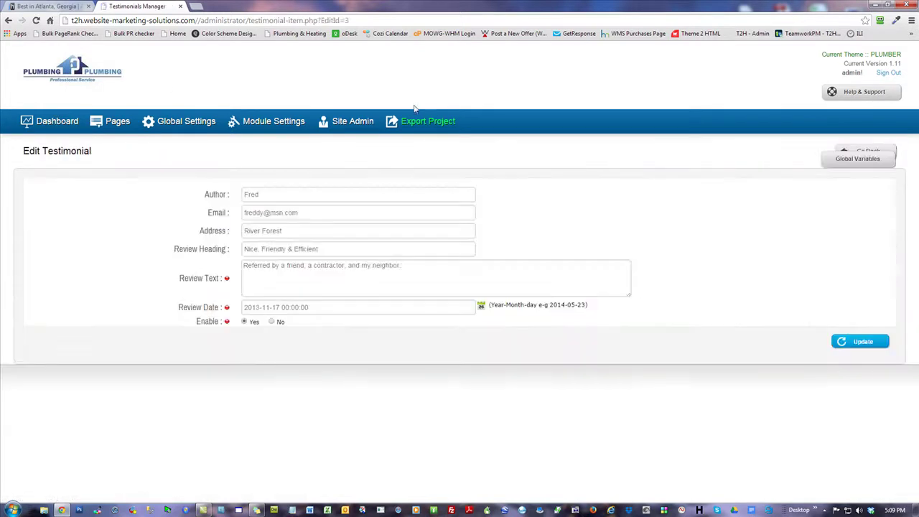
triple_click(406, 267)
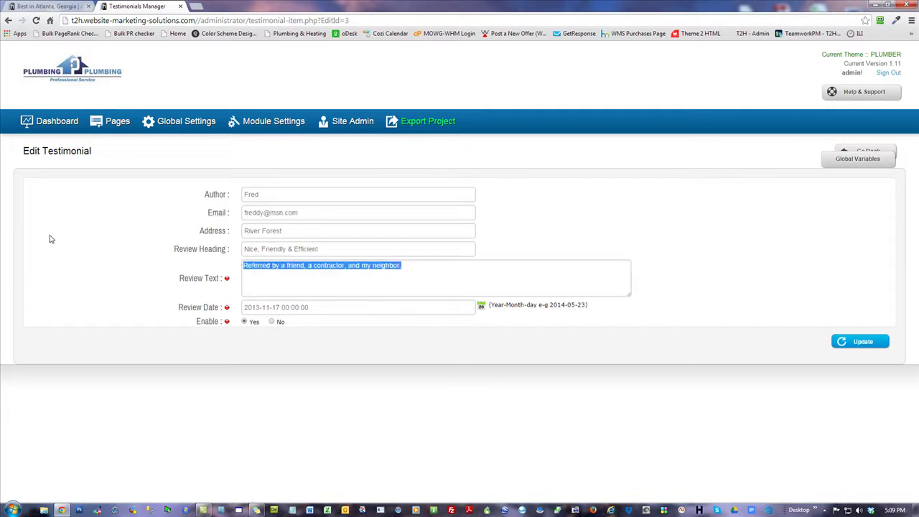
left_click(427, 270)
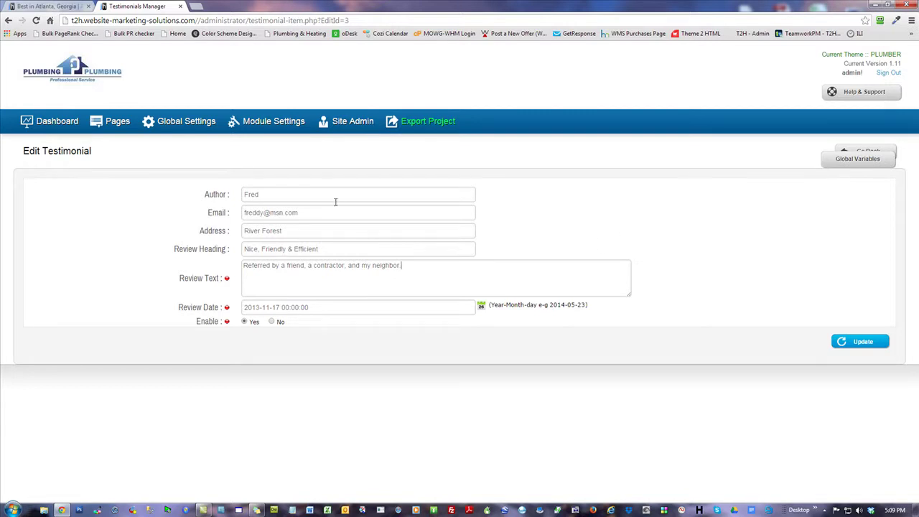
left_click_drag(294, 233, 110, 217)
left_click(633, 216)
Export the project to HTML with the archive file name bobsplumbing and indexing allowed
left_click(65, 122)
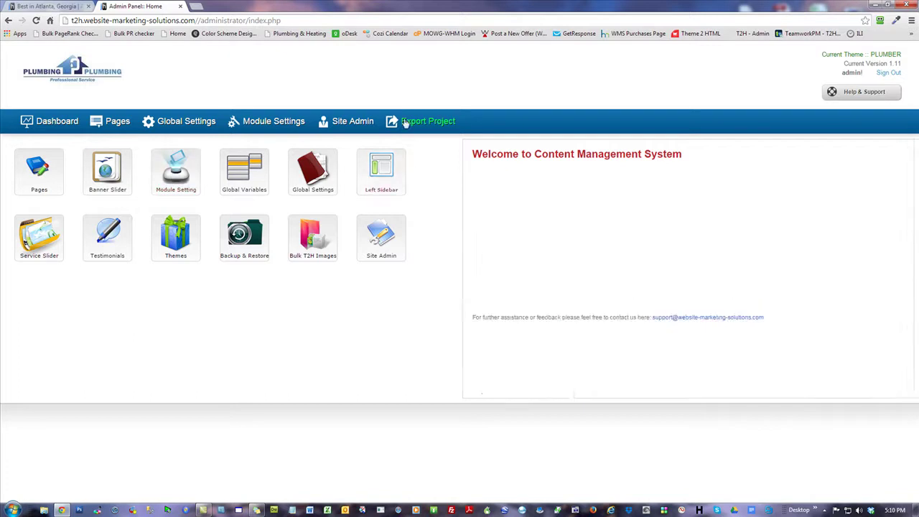
left_click(428, 128)
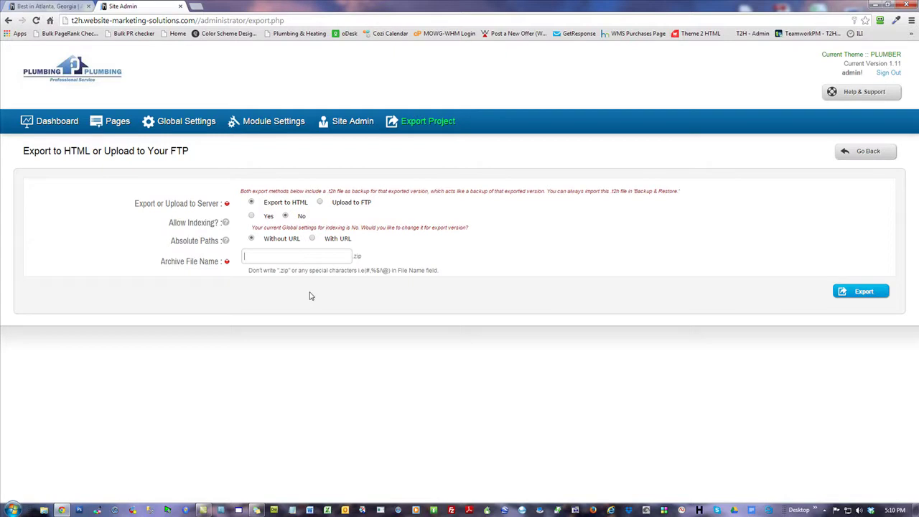
type("bob")
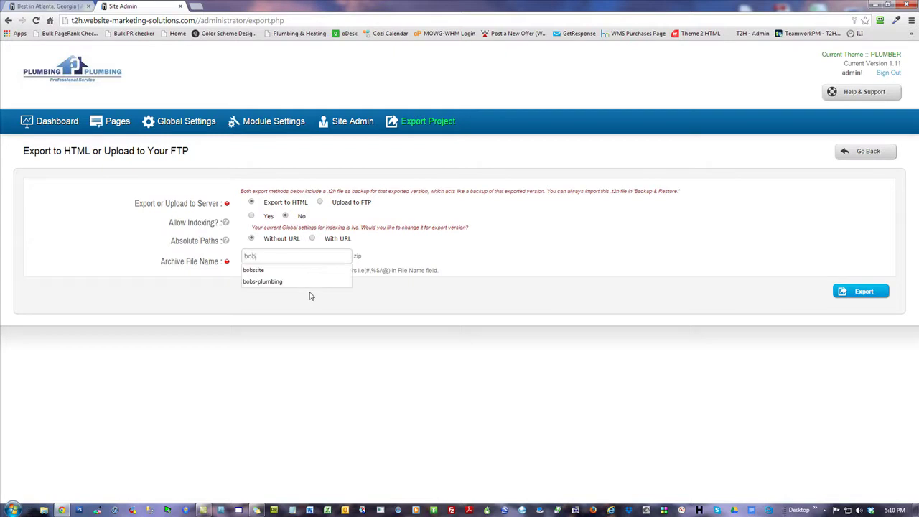
type("splumbing")
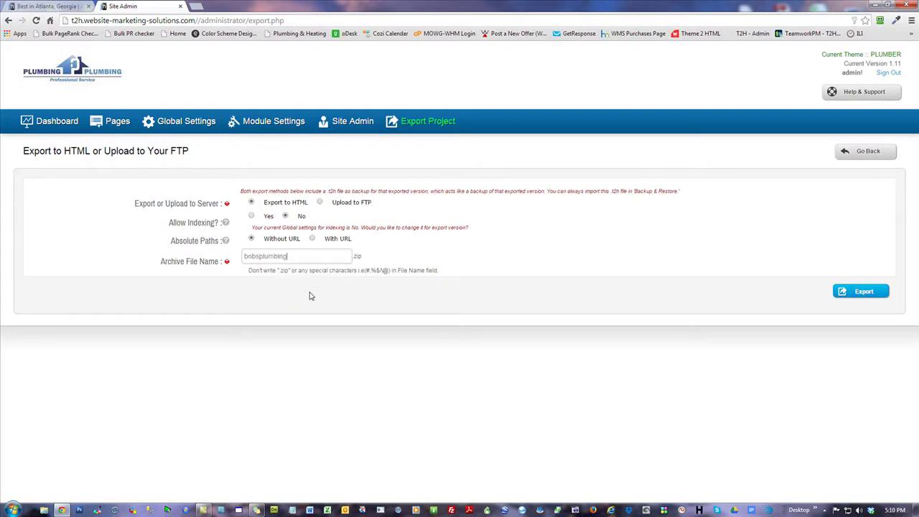
left_click(251, 216)
left_click(875, 293)
Switch the export method to Upload to FTP and examine the FTP server details it requires
left_click(319, 203)
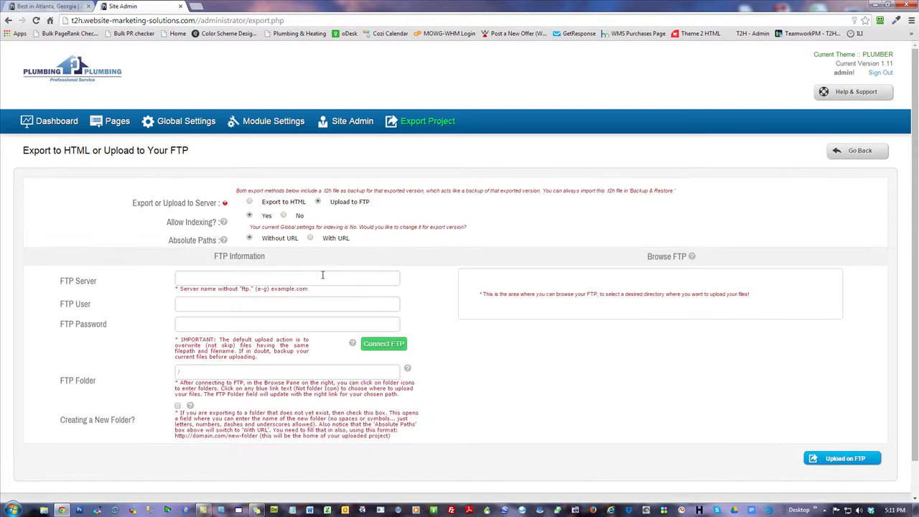
left_click(210, 280)
Leave the export page for the dashboard and sign out of the admin panel
left_click(33, 122)
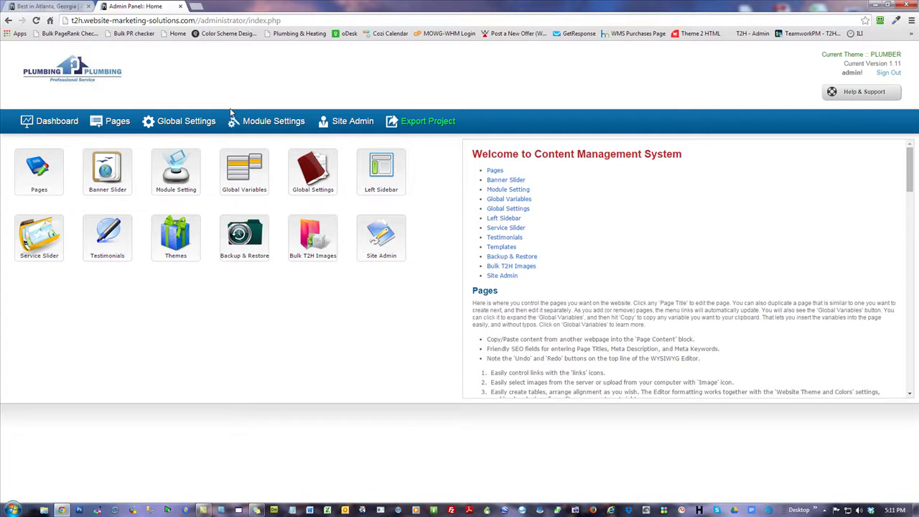
left_click(887, 74)
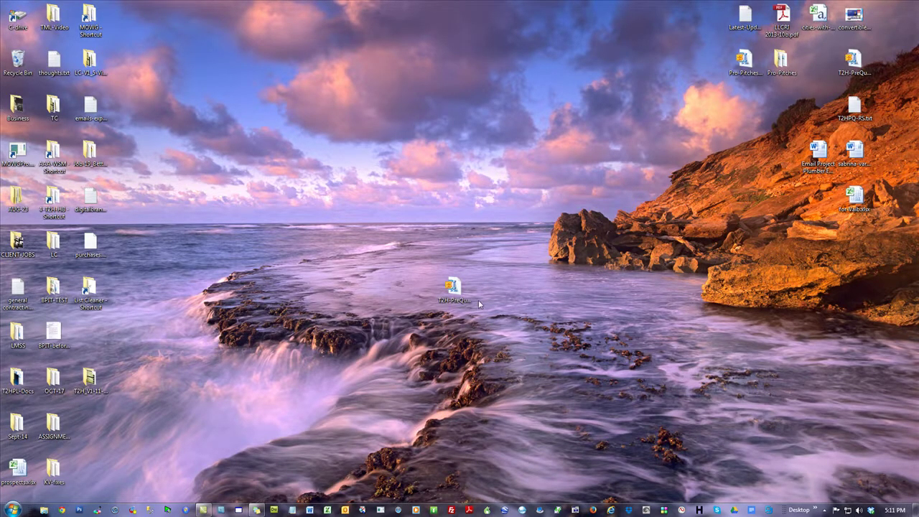
Switch to Chrome, view the WMS Purchases Page and its domain in the address, and close the browser window
mouse_move(448, 291)
left_click(62, 510)
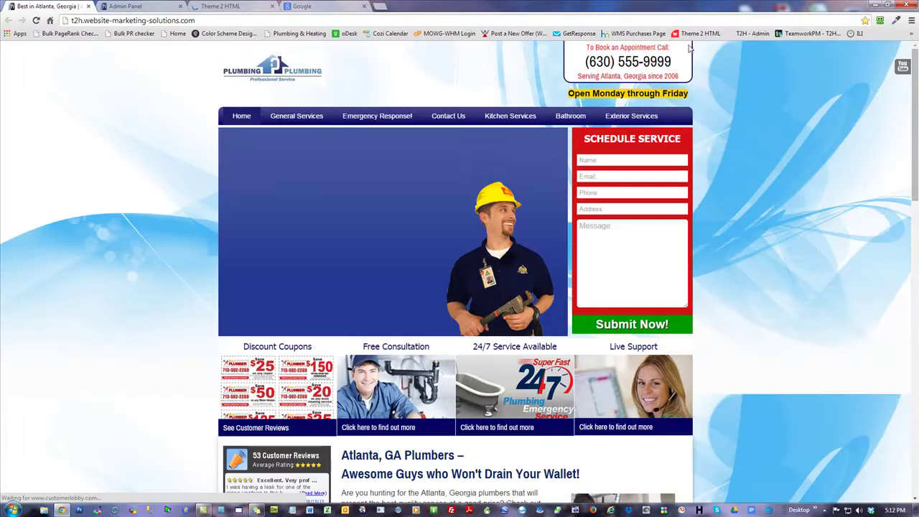
left_click(616, 34)
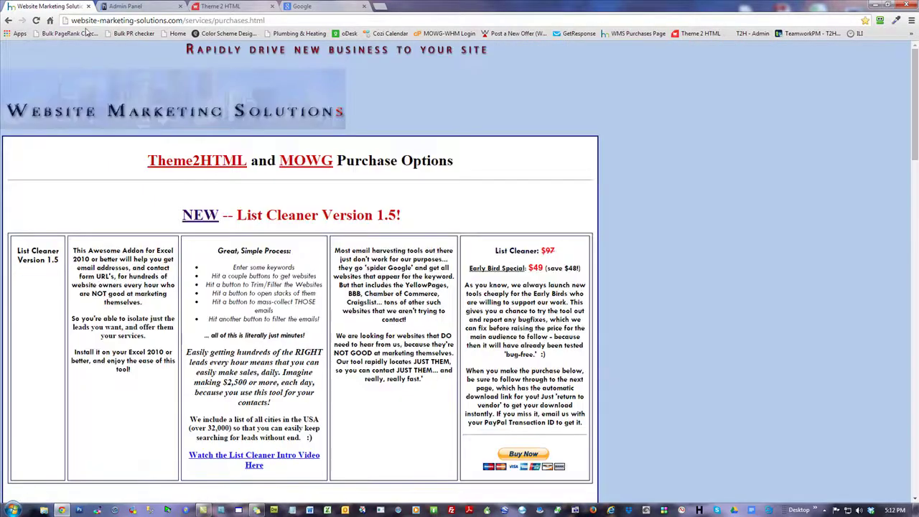
left_click_drag(184, 20, 71, 20)
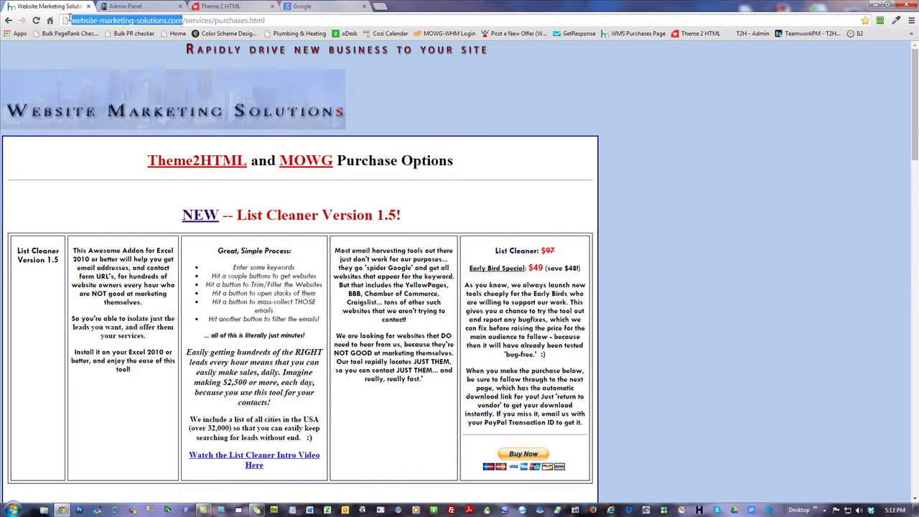
left_click(684, 265)
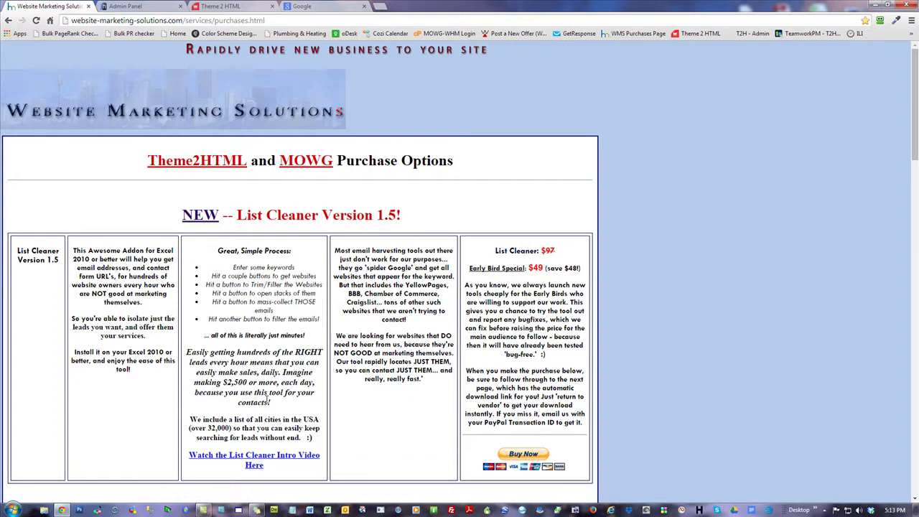
left_click(906, 6)
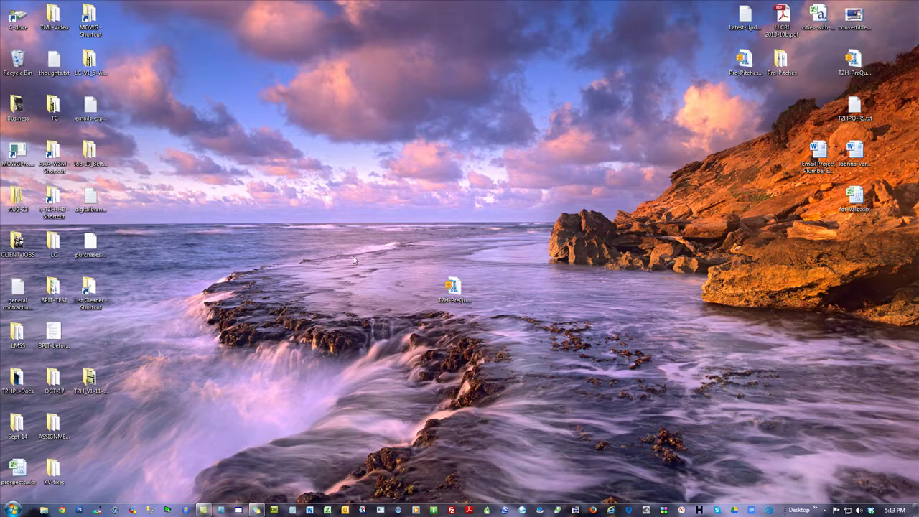